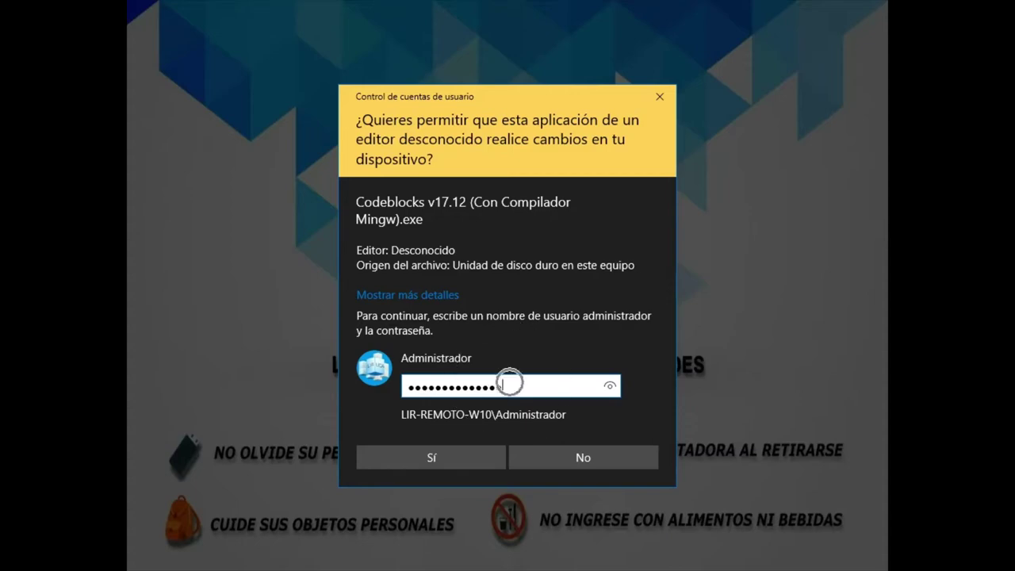
Authorise the installer and install Code::Blocks with the full component set in C:\Program Files (x86)\CodeBlocks
key("Tab")
key("Return")
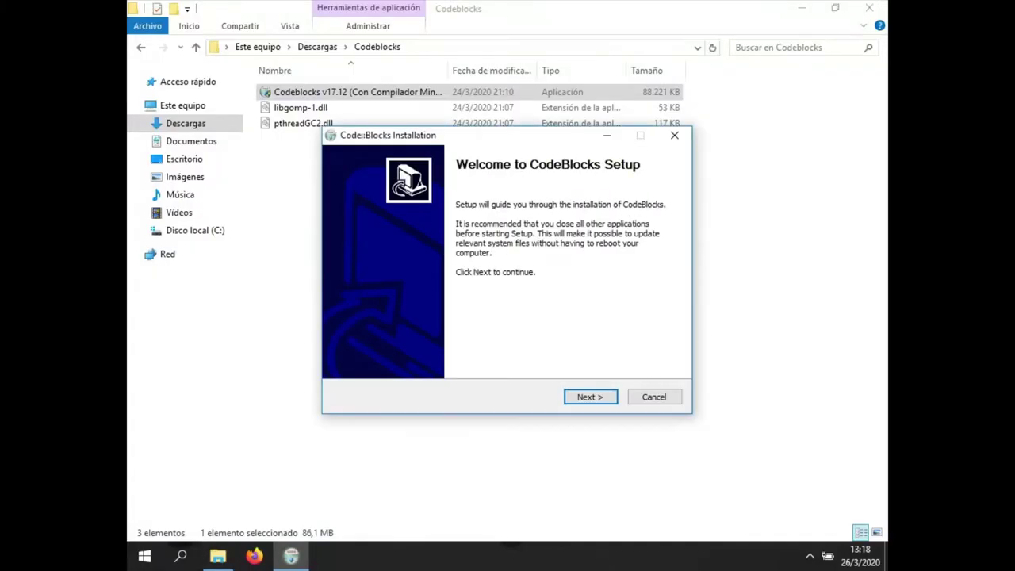
left_click(591, 395)
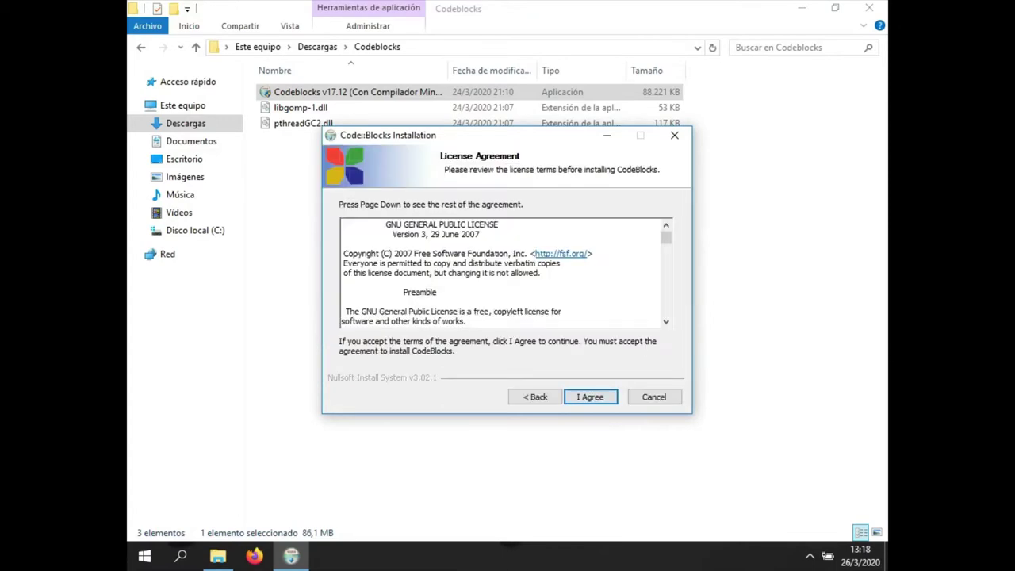
left_click(591, 396)
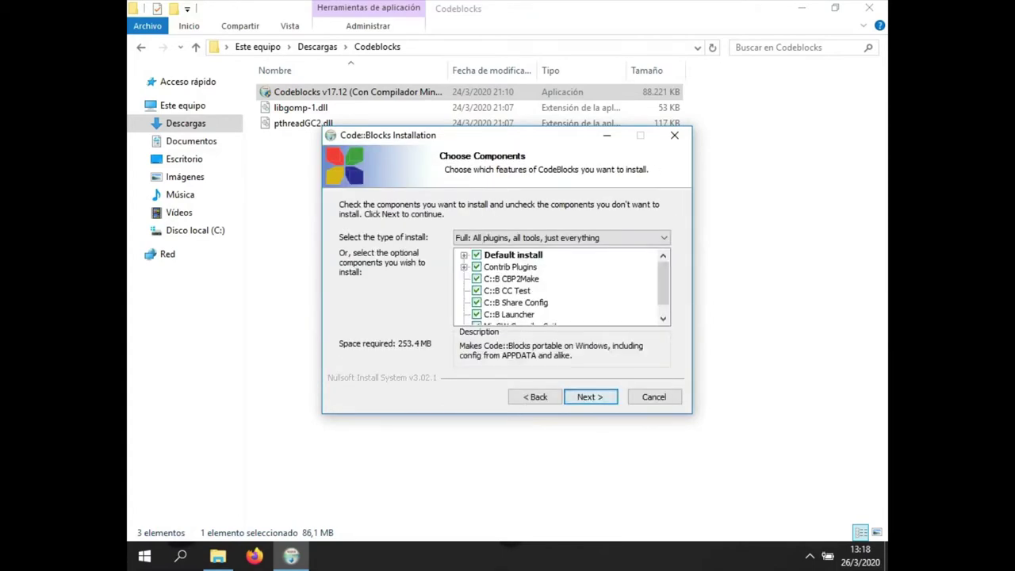
scroll(555, 290, "down", 1)
left_click(601, 397)
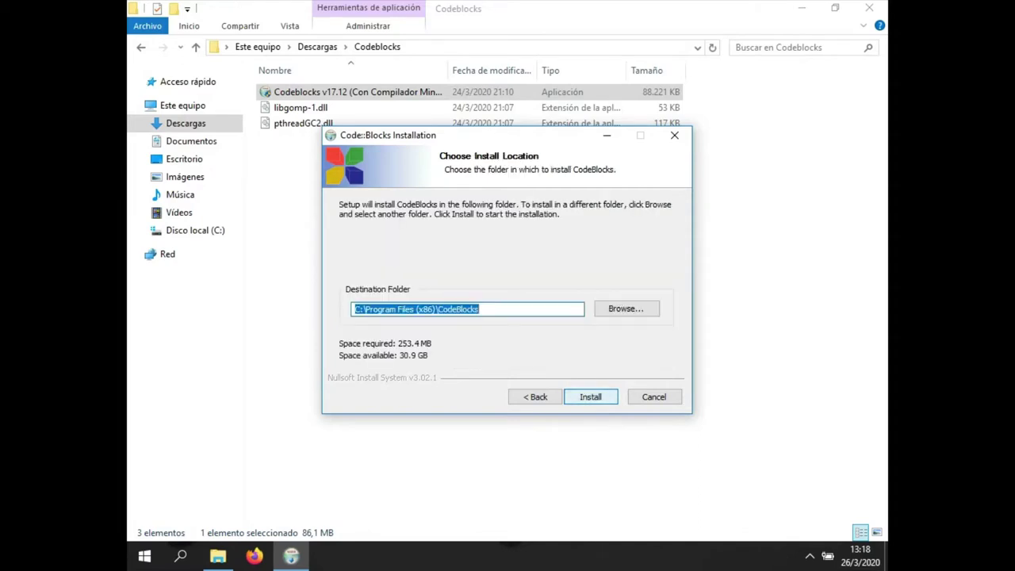
left_click(591, 397)
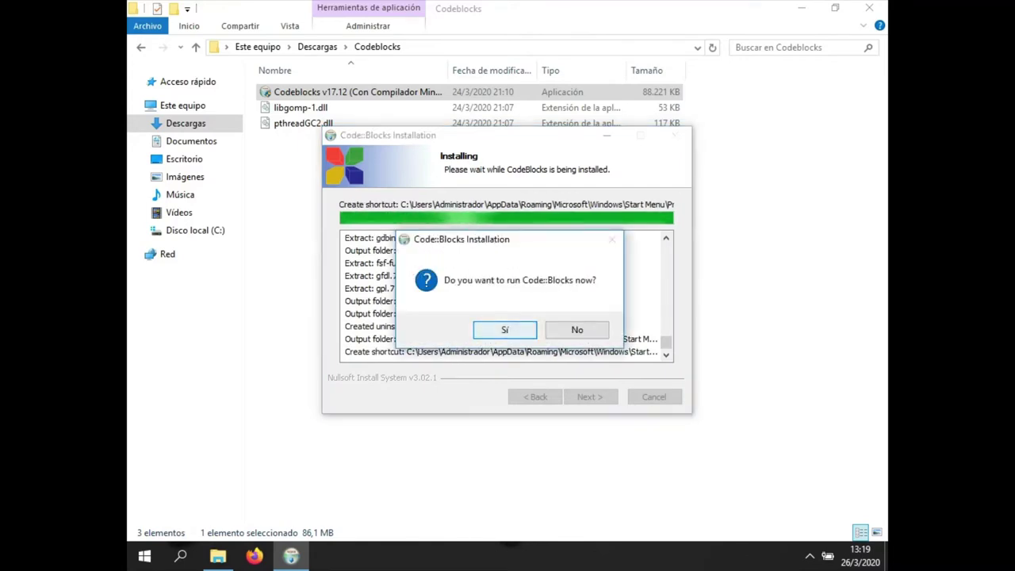
Choose to run Code::Blocks right after the installation and finish the setup wizard
left_click(516, 329)
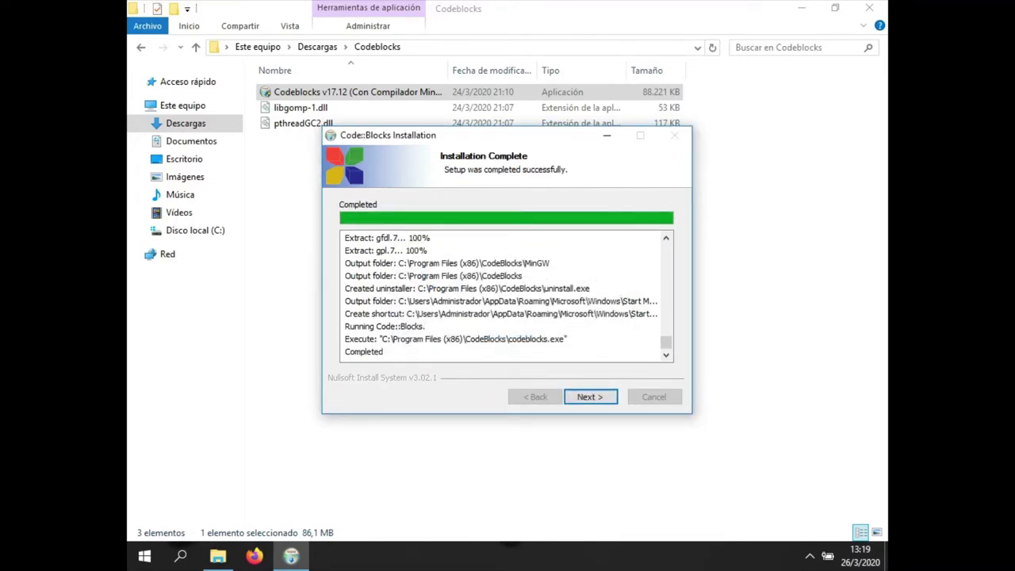
left_click(591, 396)
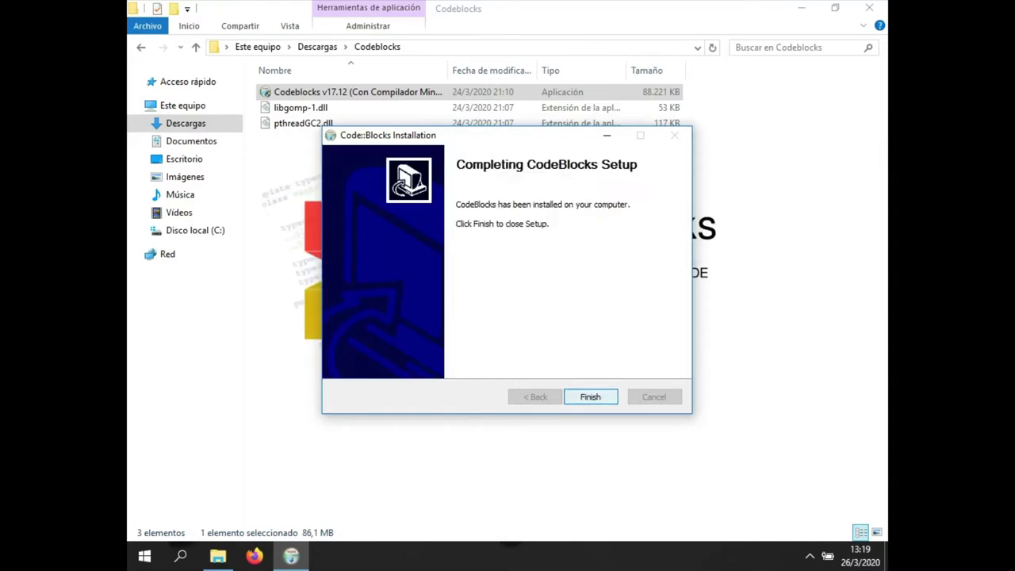
left_click(593, 396)
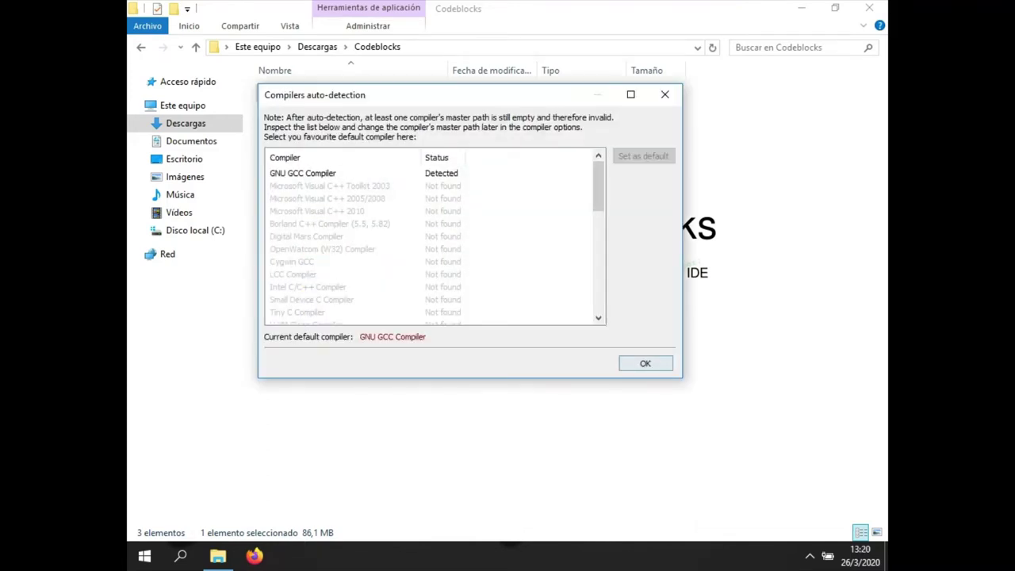
Complete the first-run prompts with GNU GCC Compiler and C/C++ file association, and close Code::Blocks without saving the layout
left_click(645, 364)
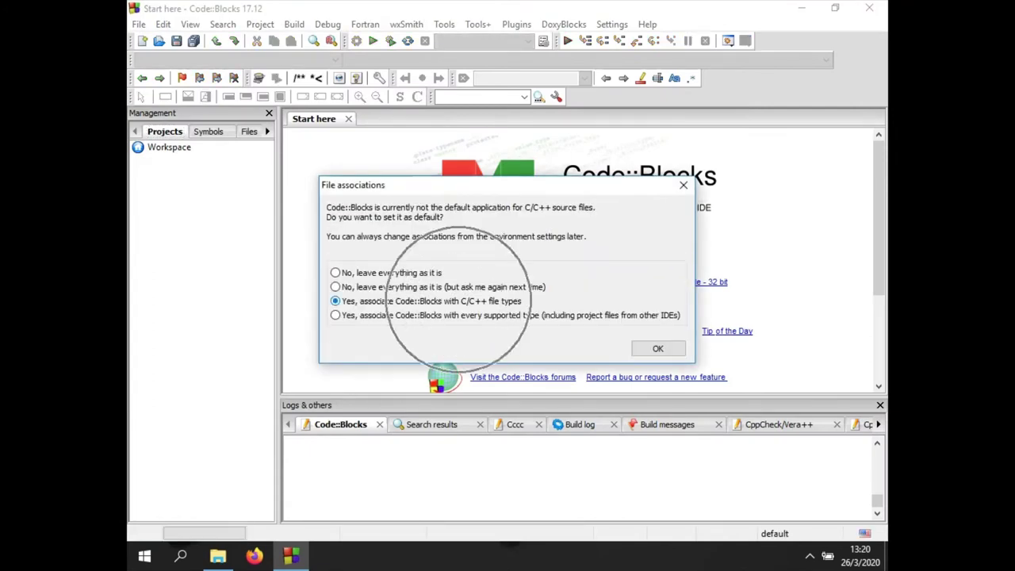
left_click(657, 348)
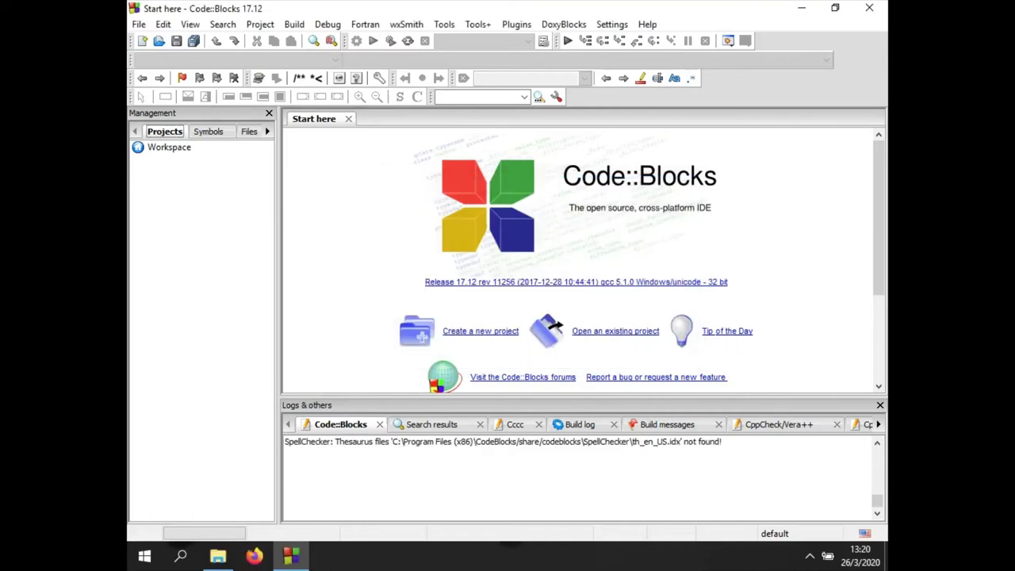
left_click(870, 8)
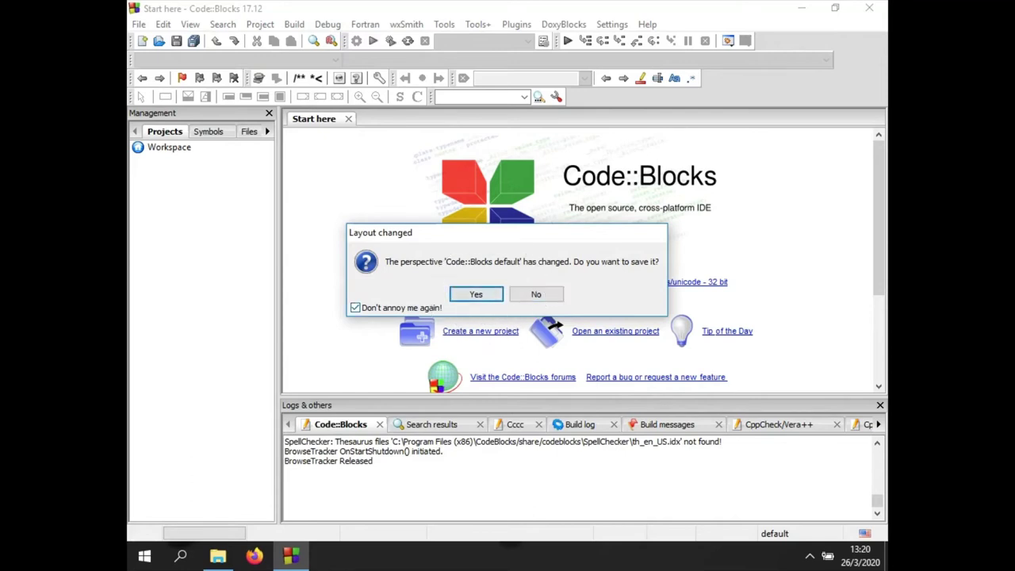
left_click(536, 294)
Cut libgomp-1.dll and pthreadGC2.dll from the Codeblocks download folder
left_click_drag(381, 180, 322, 101)
right_click(322, 110)
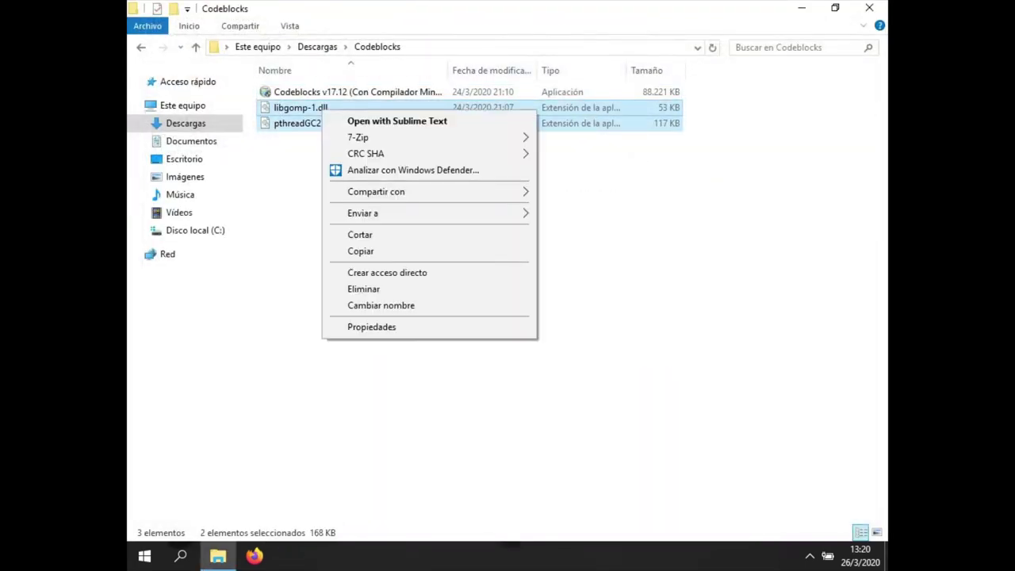
left_click(307, 151)
left_click_drag(309, 149, 301, 115)
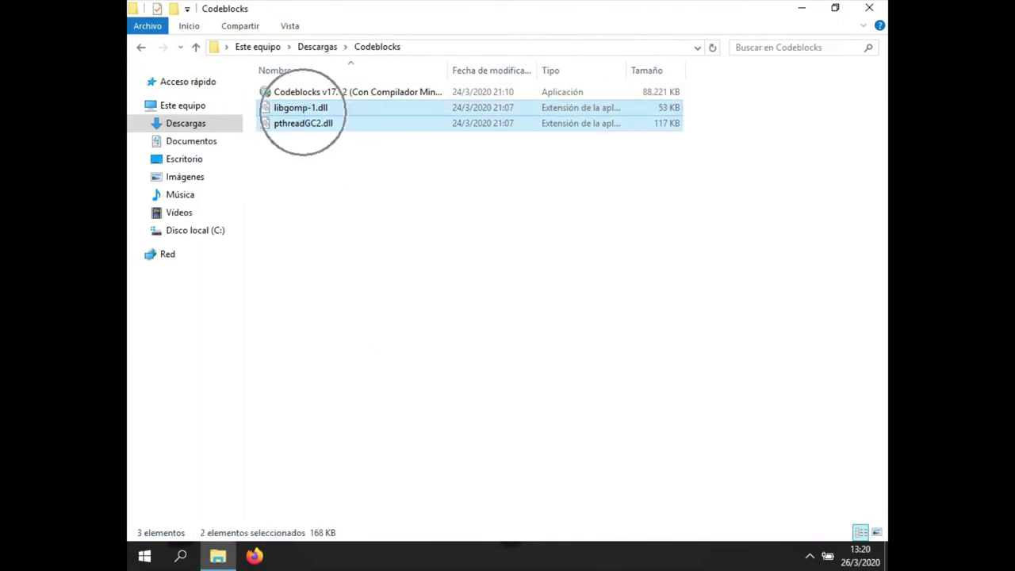
right_click(302, 115)
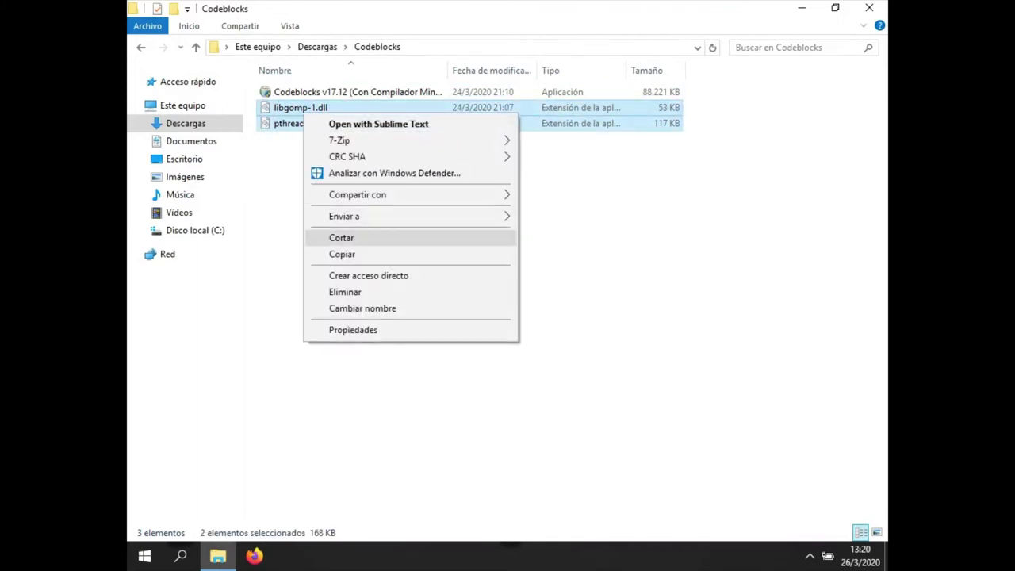
left_click(355, 238)
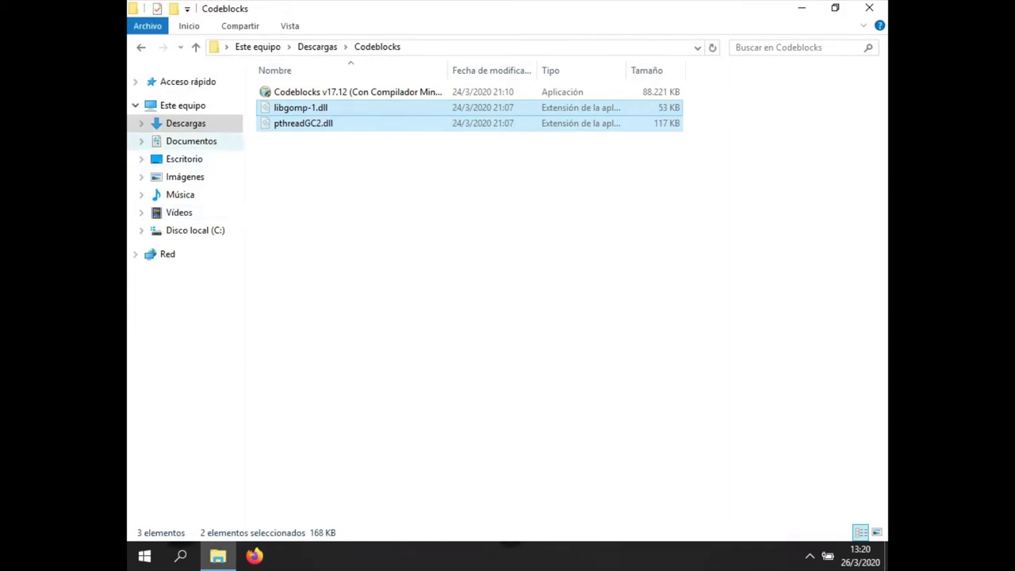
Paste the two cut DLL files into the CodeBlocks folder under Archivos de programa (x86) on drive C
left_click(191, 140)
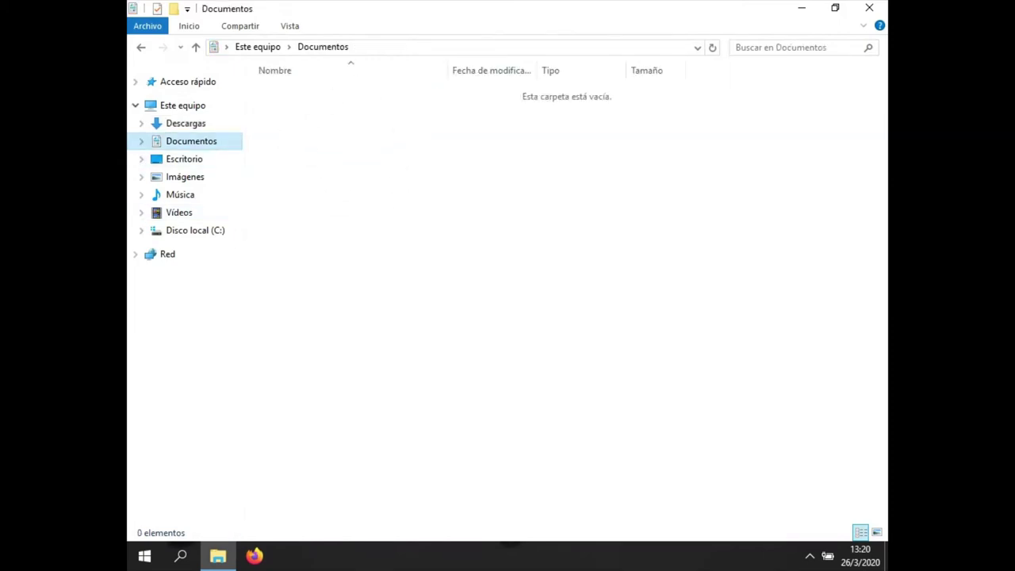
right_click(354, 138)
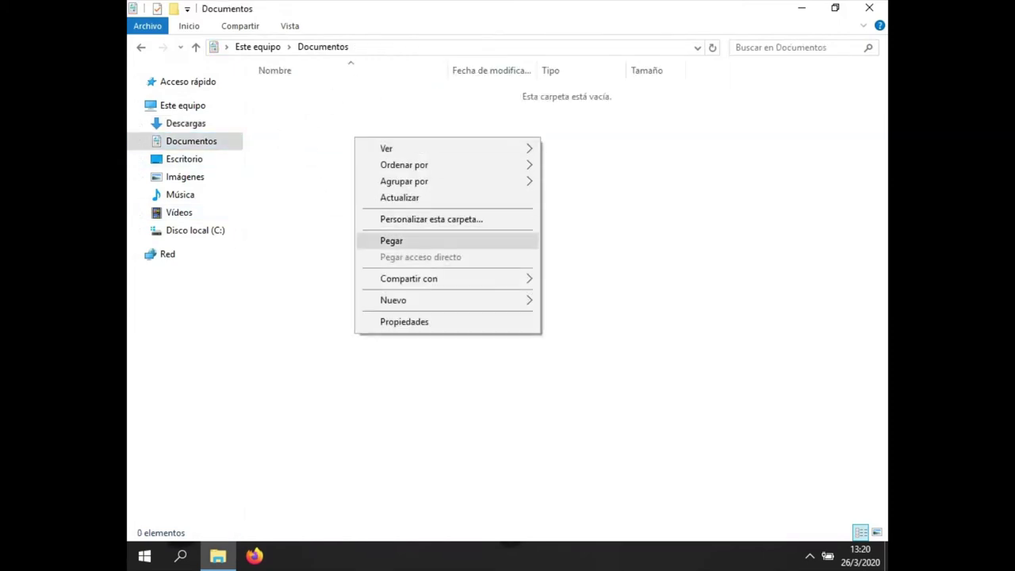
left_click(195, 230)
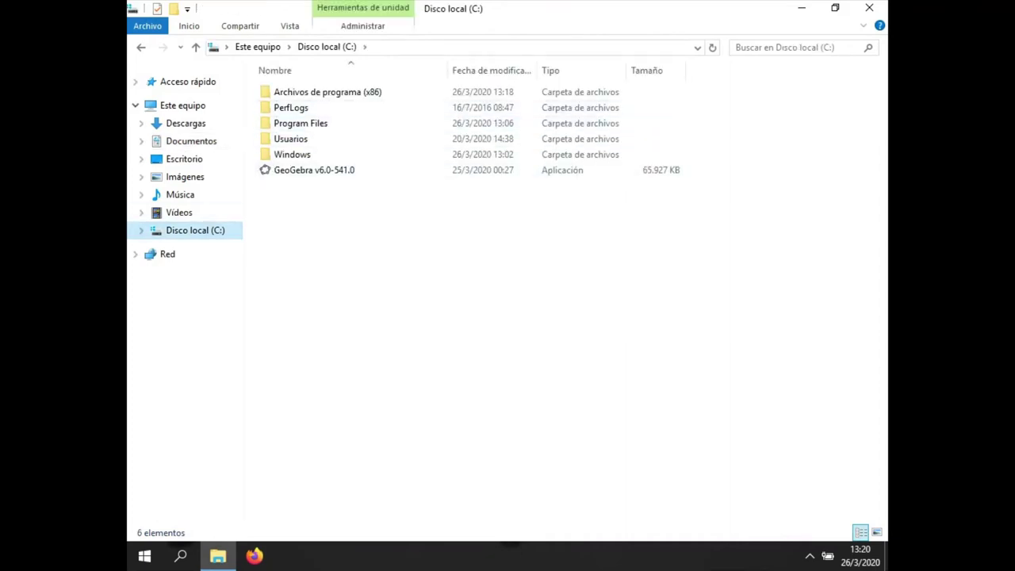
left_click(208, 234)
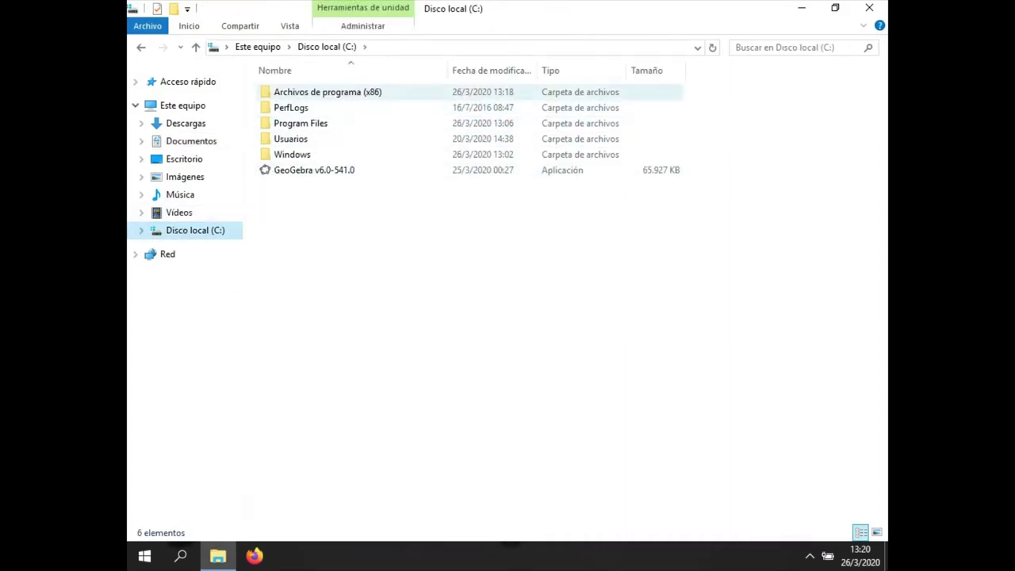
double_click(313, 92)
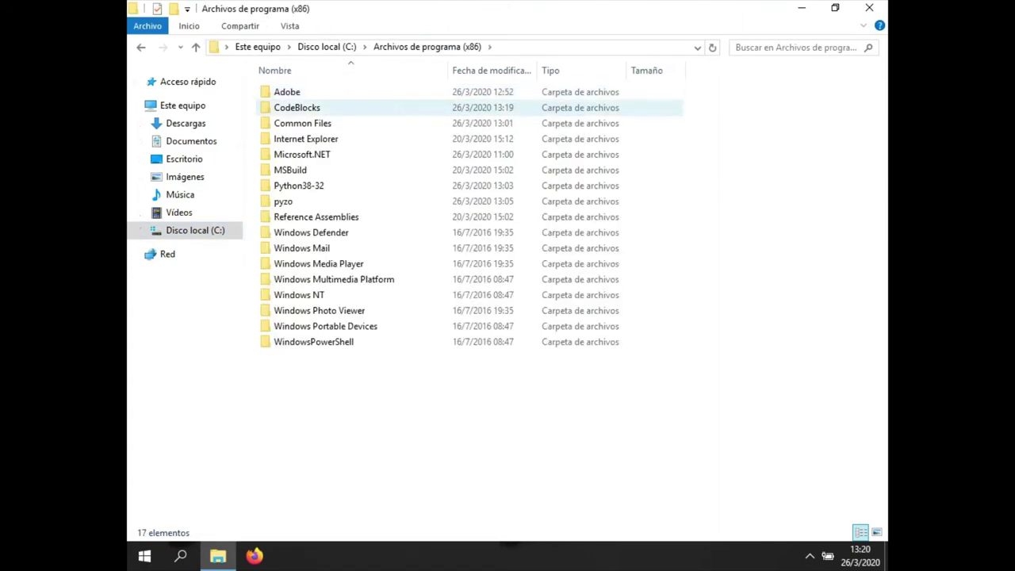
double_click(326, 107)
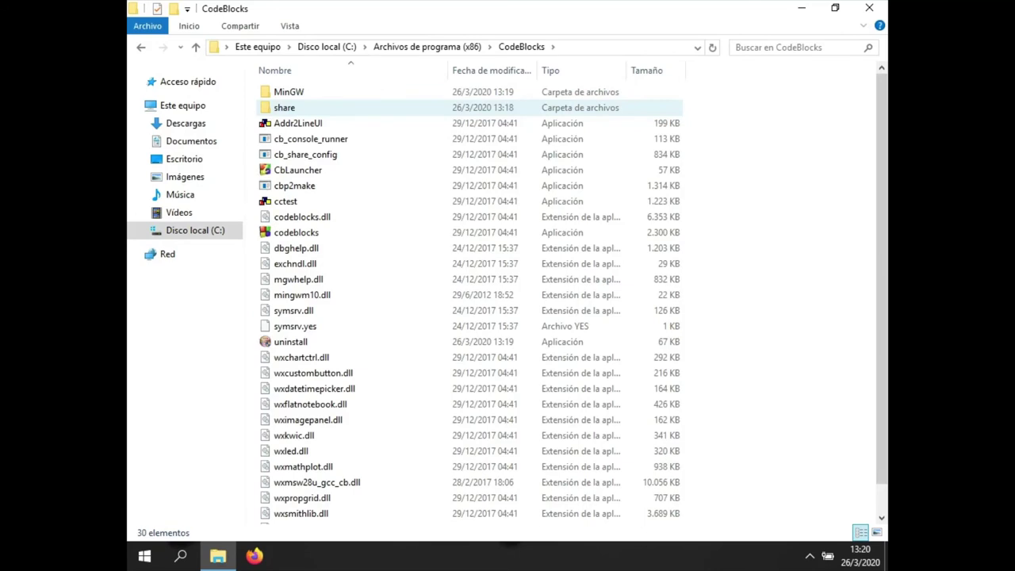
right_click(703, 291)
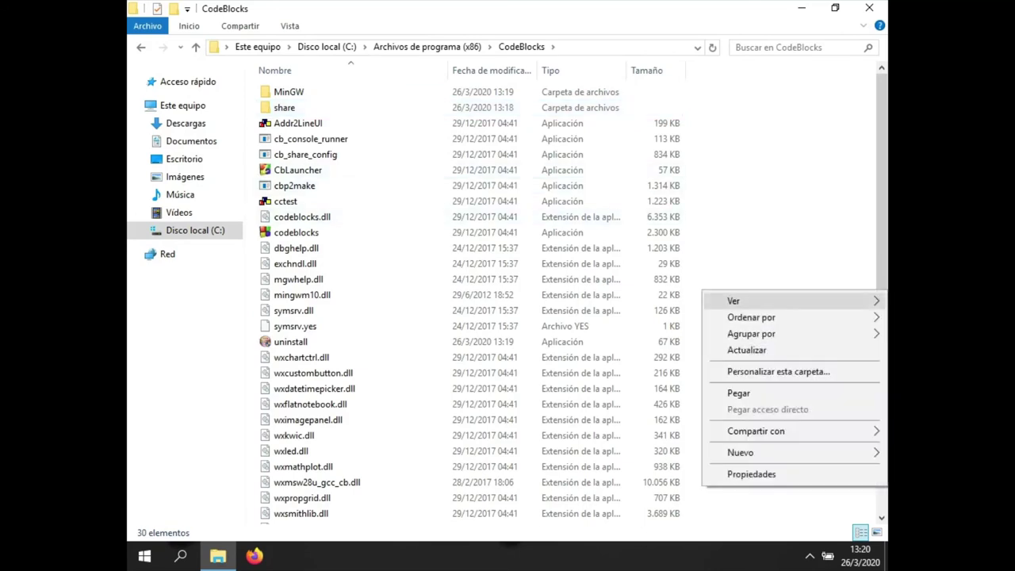
left_click(738, 393)
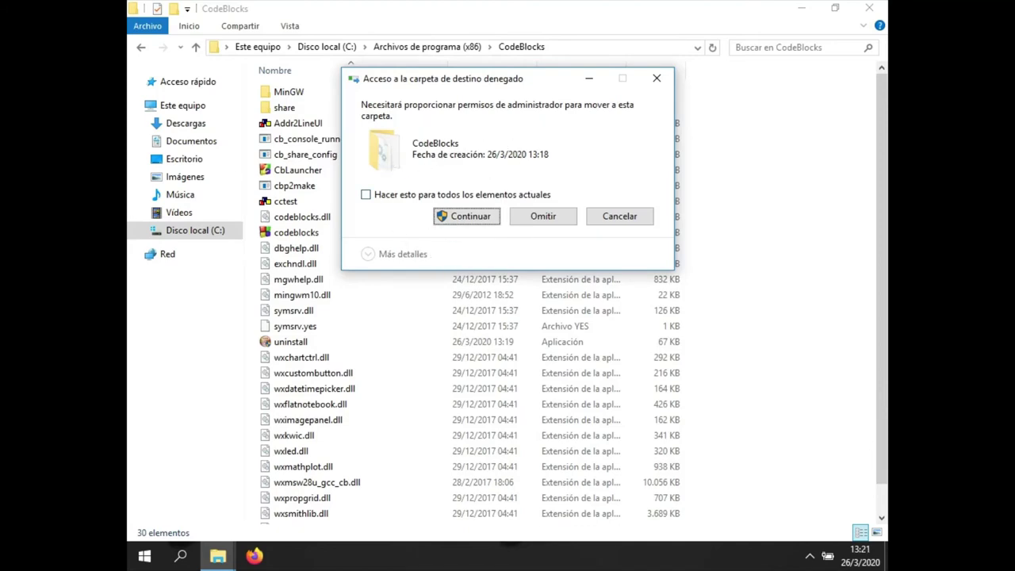
Authorise the move for all current items by entering the administrator password
left_click(459, 194)
left_click(464, 215)
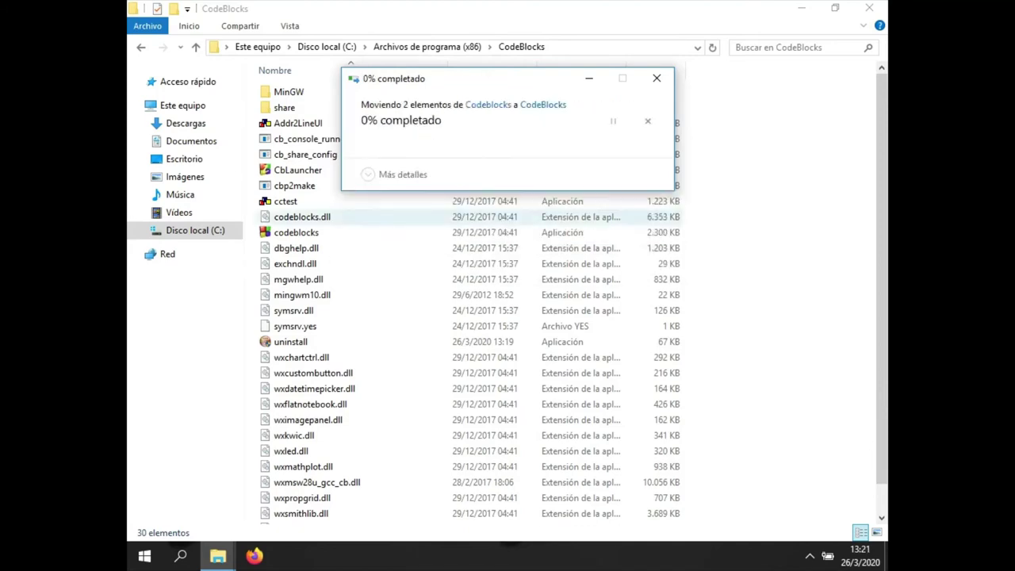
type("•")
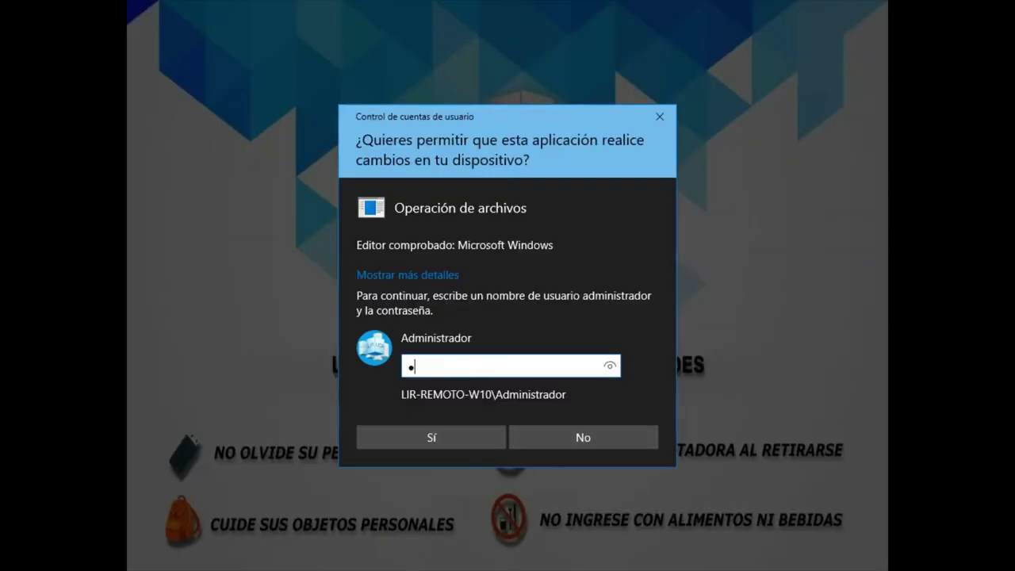
type("•••••••••••••")
left_click(522, 365)
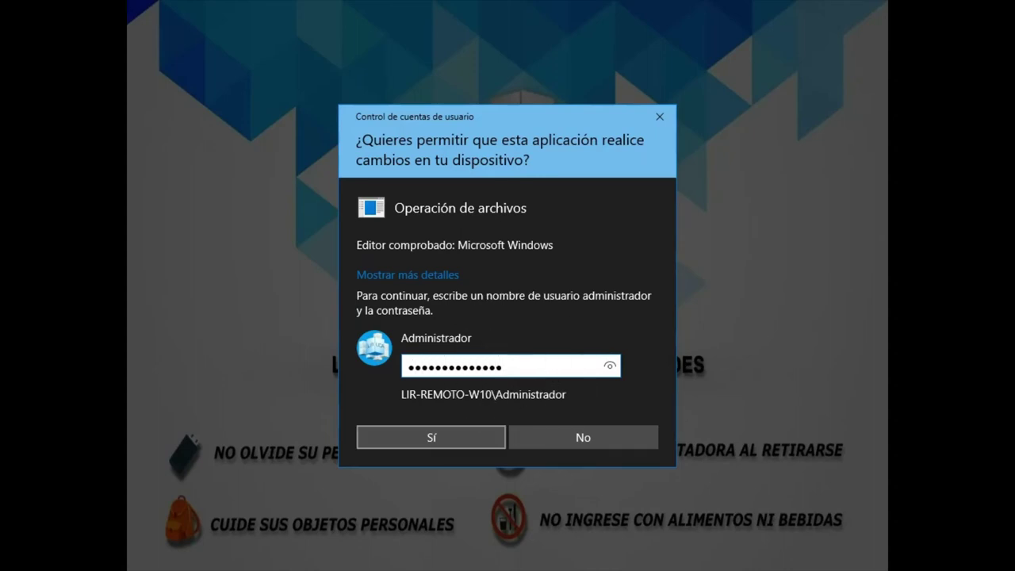
left_click(471, 434)
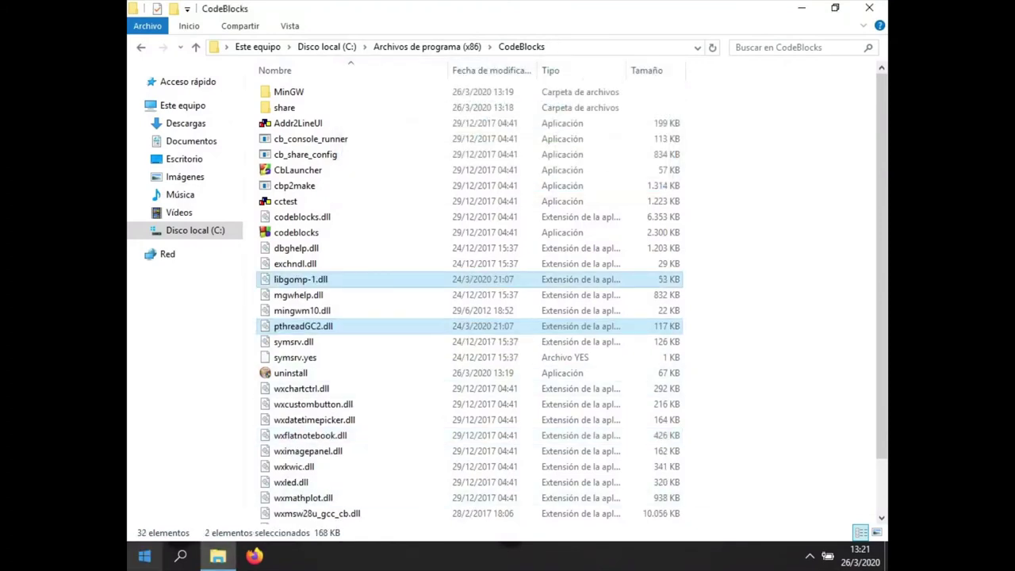
Launch the installed Code::Blocks, accept GNU GCC Compiler as default and associate it with C/C++ file types
left_click(145, 556)
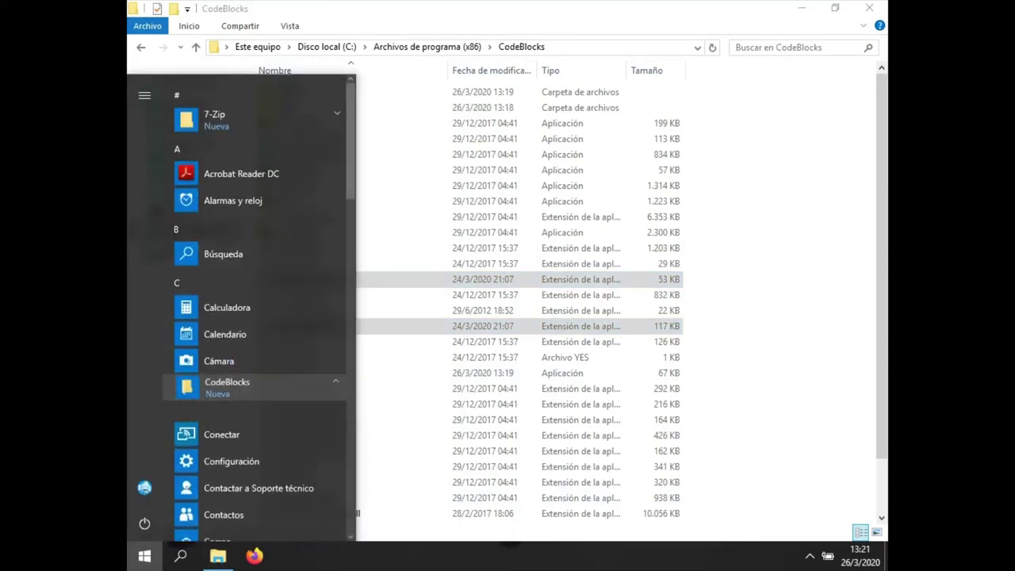
left_click(226, 386)
left_click(227, 418)
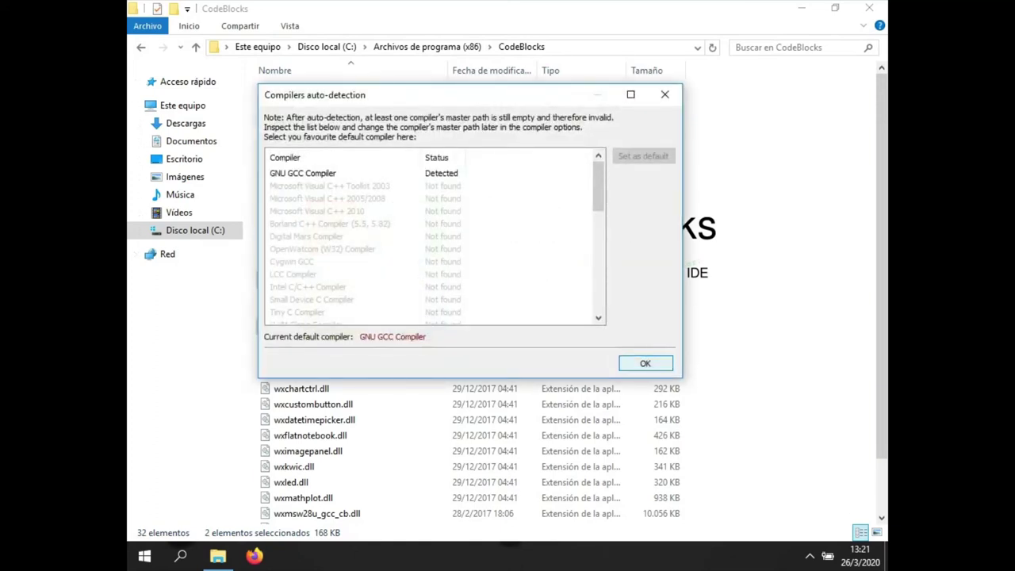
left_click(646, 363)
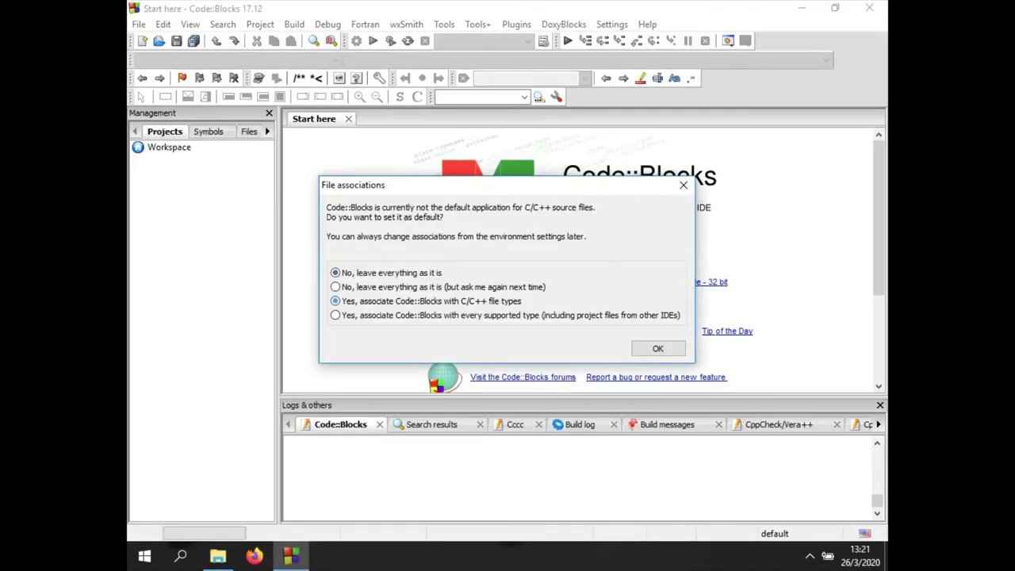
left_click(658, 348)
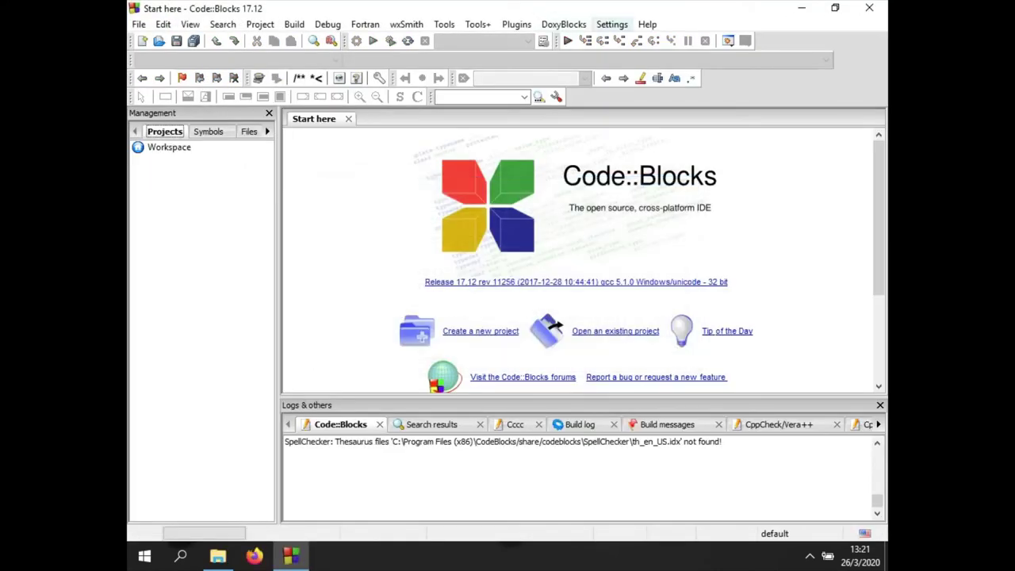
Add -fopenmp to the other compiler options in the global settings of the GNU GCC Compiler
left_click(612, 24)
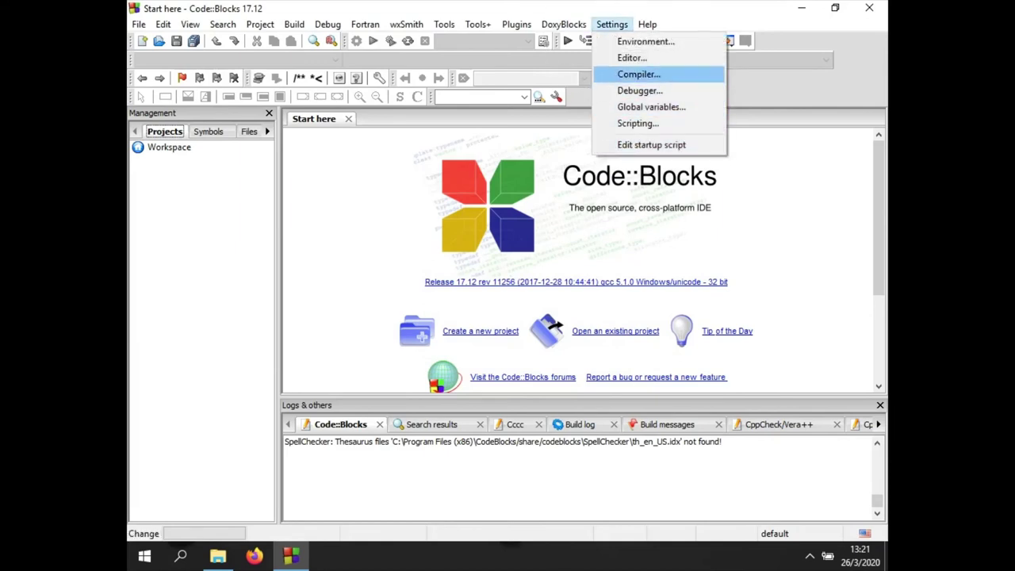
left_click(639, 74)
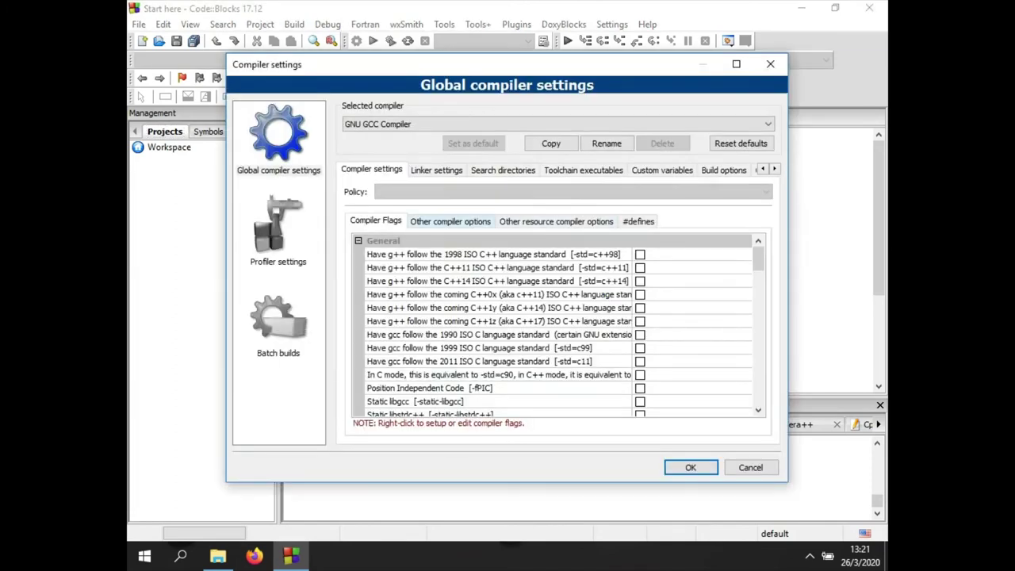
left_click(450, 221)
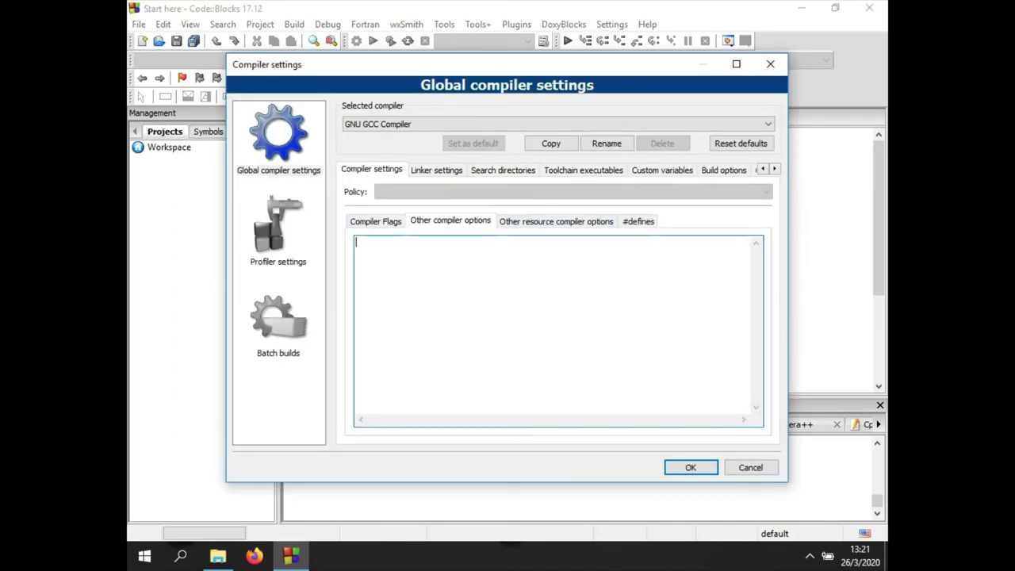
left_click(356, 242)
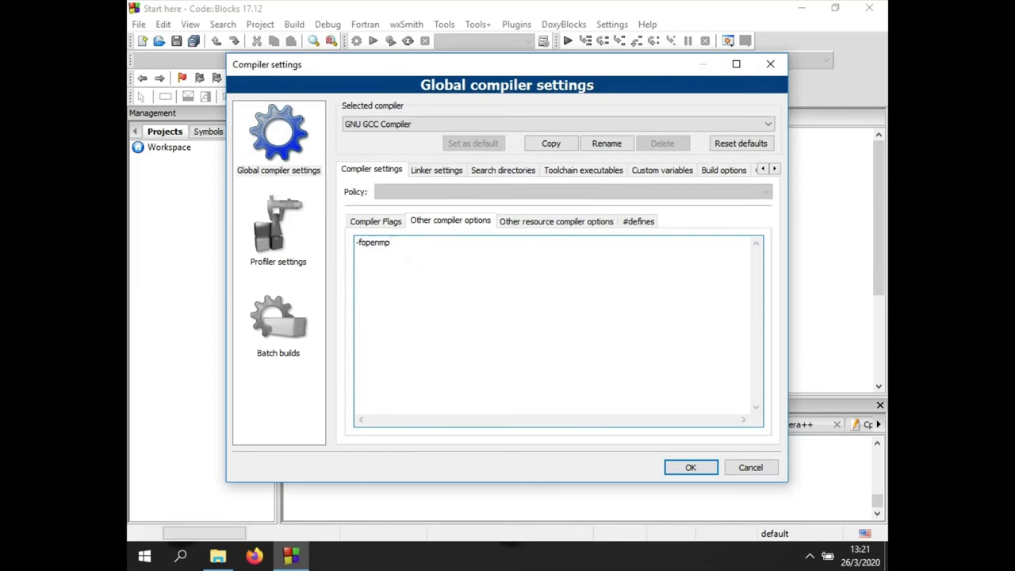
Start adding a link library in the linker settings and browse to the CodeBlocks folder under Archivos de programa (x86) on drive C
left_click(436, 170)
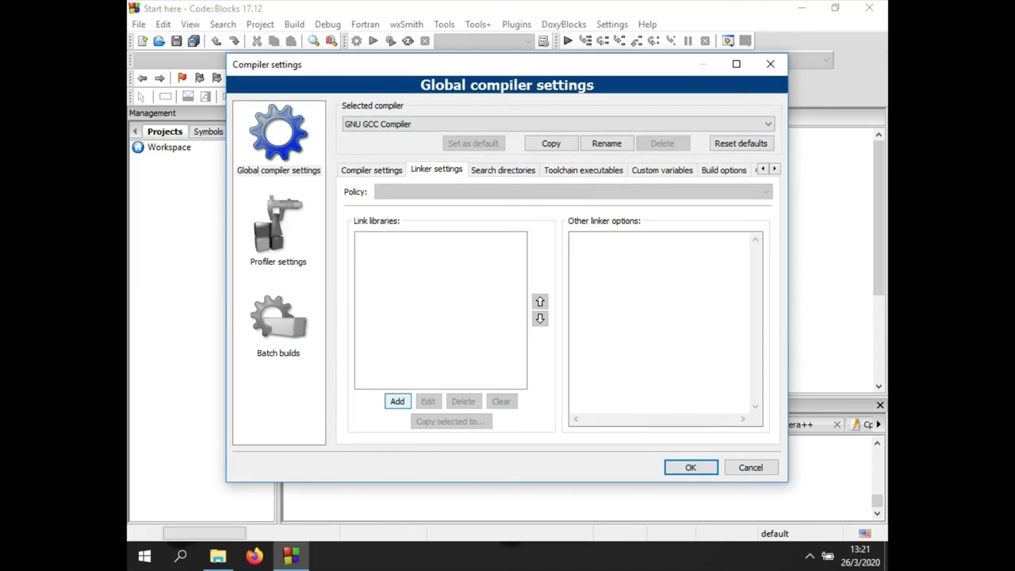
left_click(398, 401)
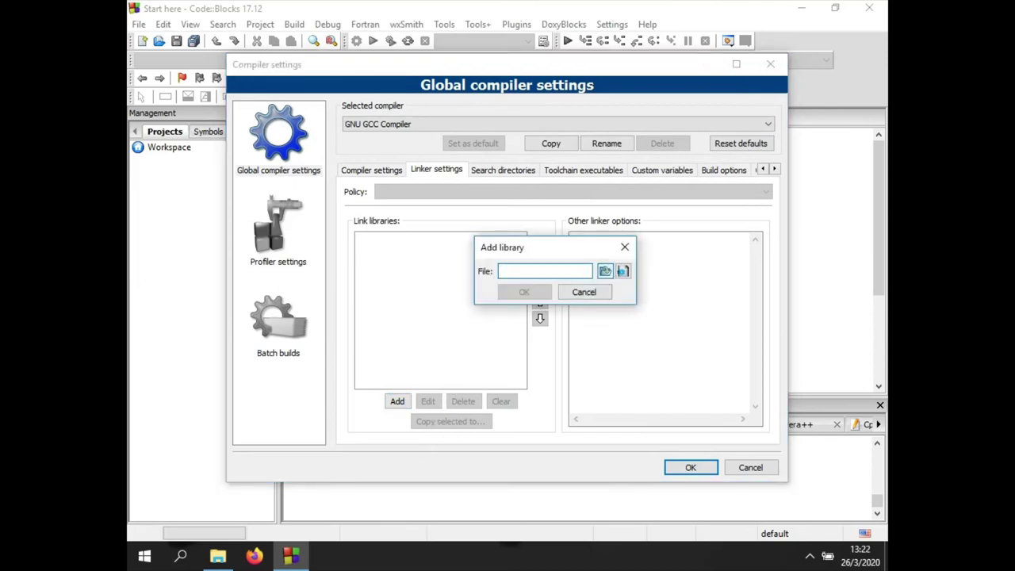
left_click(605, 271)
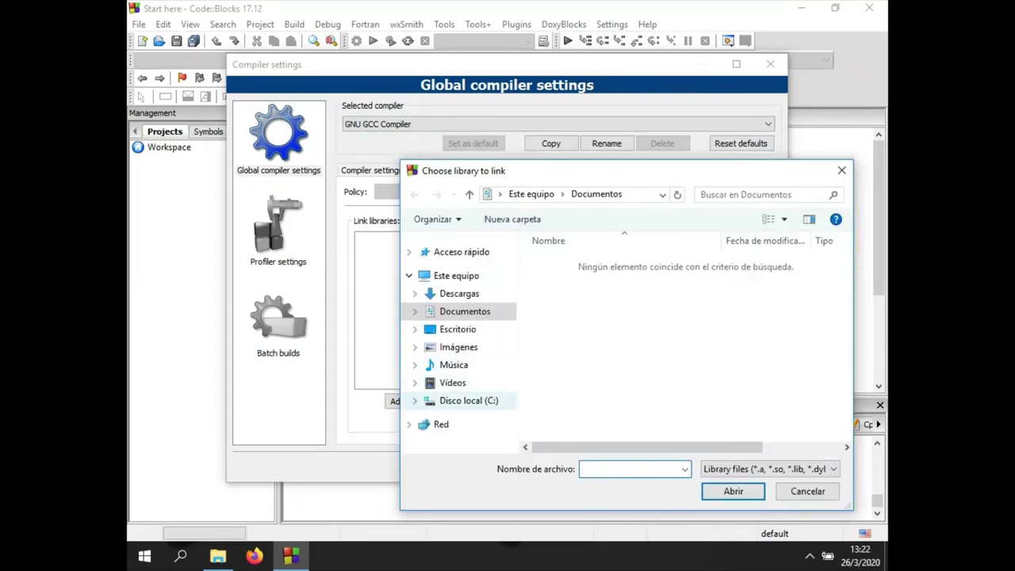
left_click(469, 401)
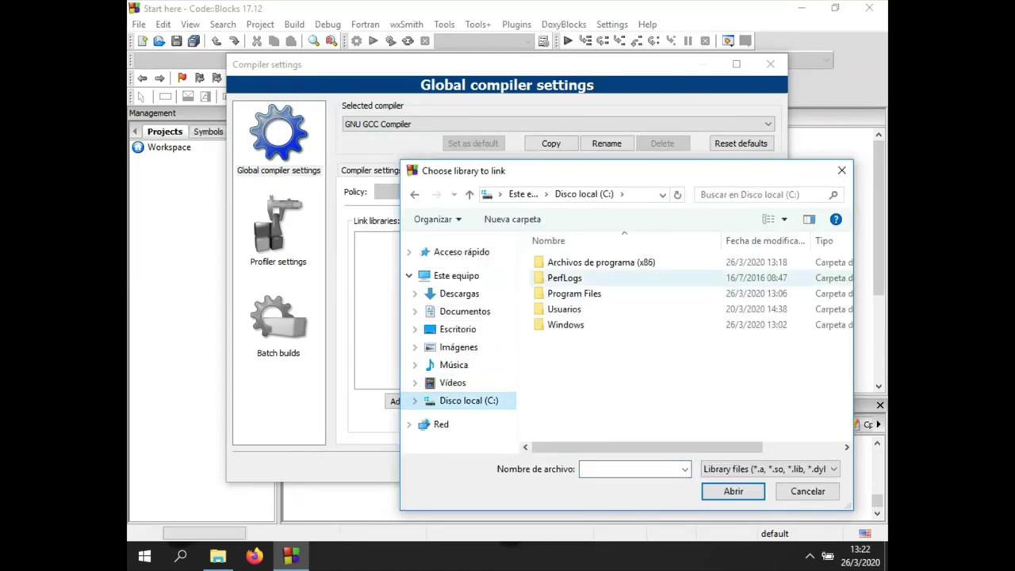
left_click(612, 263)
double_click(602, 261)
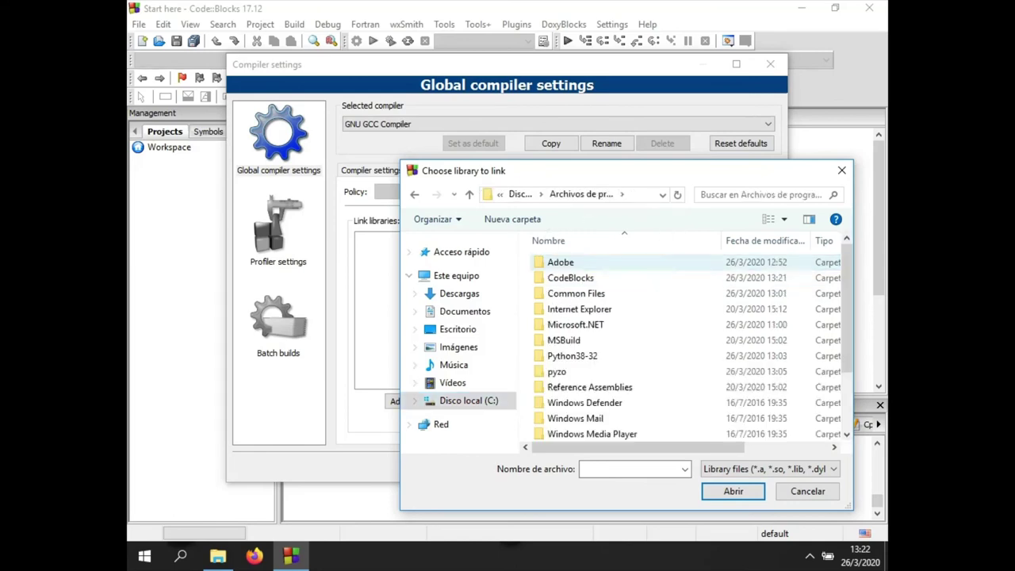
left_click(571, 278)
double_click(571, 278)
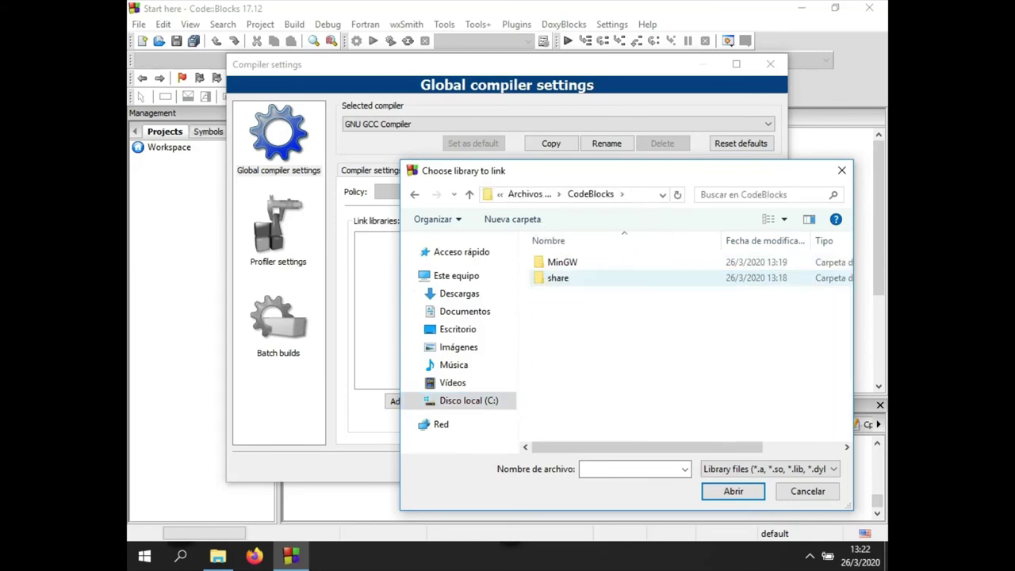
Show all file types in the CodeBlocks folder and add libgomp-1.dll to the link libraries
left_click(770, 469)
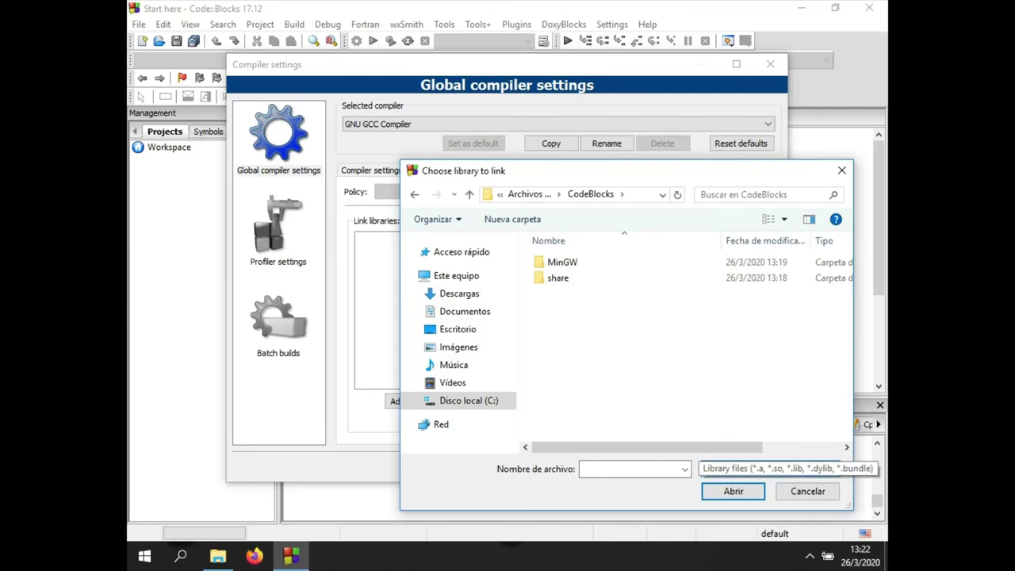
left_click(722, 495)
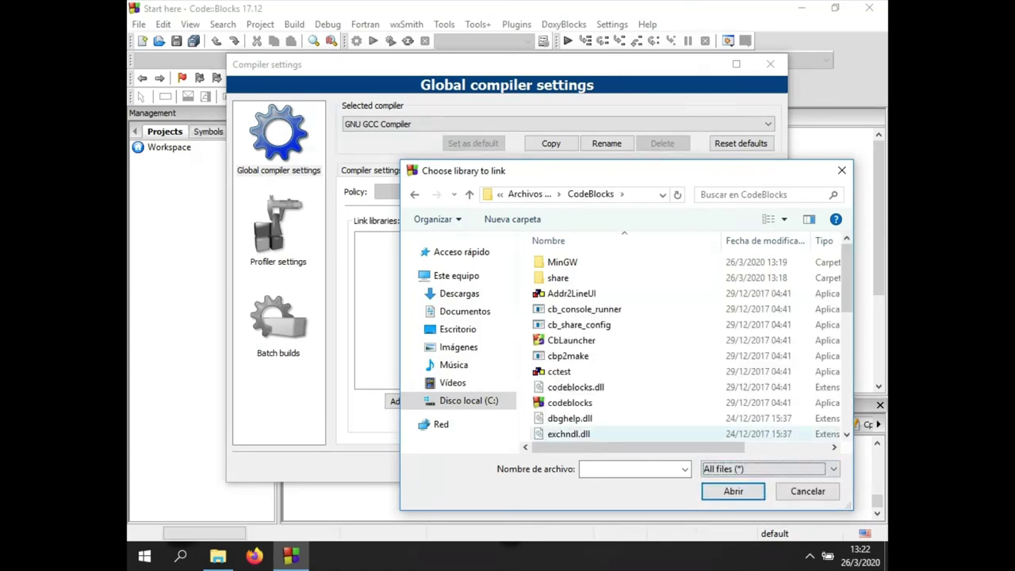
scroll(579, 386, "down", 3)
scroll(555, 385, "down", 1)
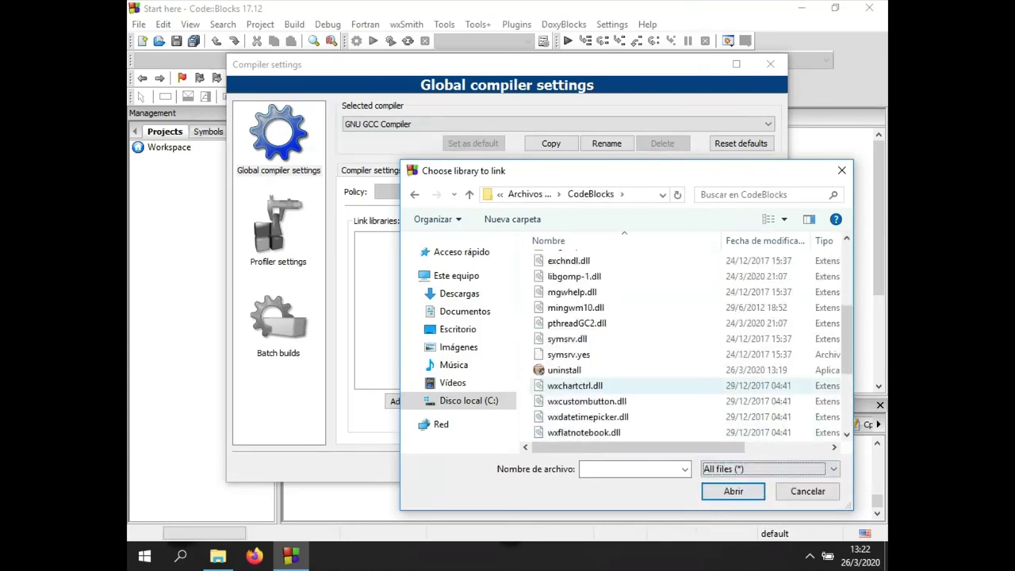
left_click(576, 276)
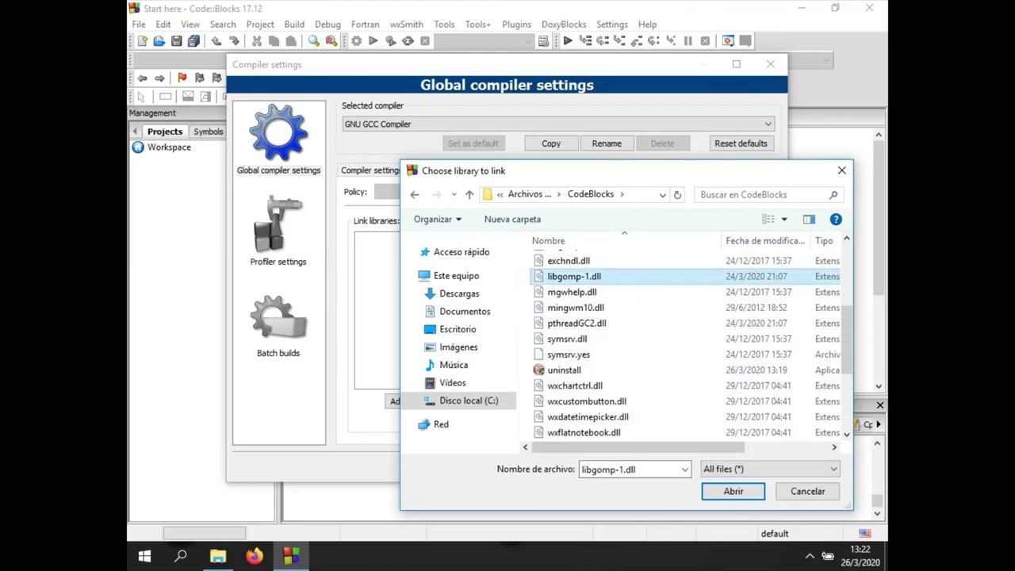
left_click(577, 276)
key("Return")
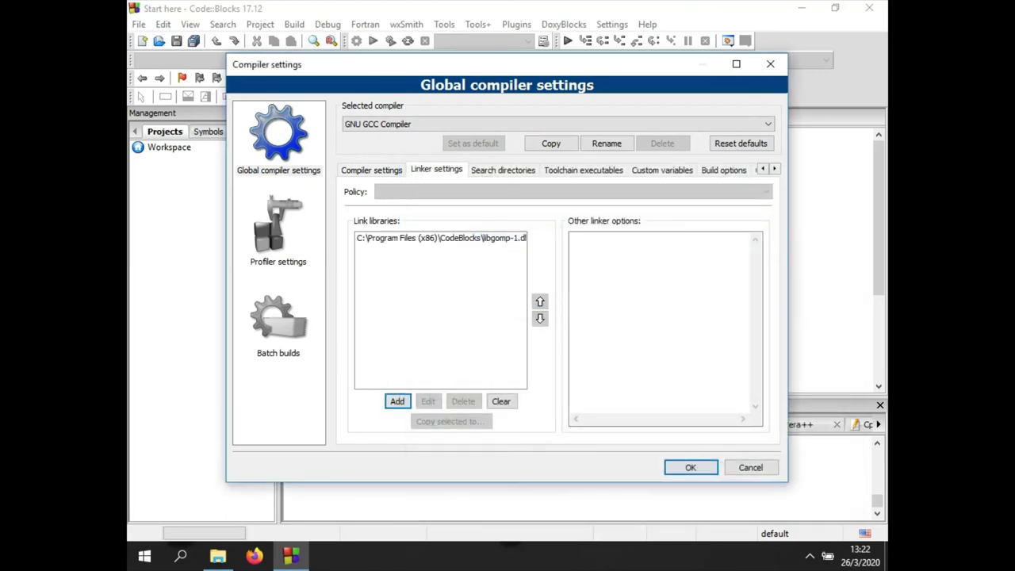
Add pthreadGC2.dll from the CodeBlocks folder as a second link library, with all file types shown
left_click(480, 243)
left_click(397, 400)
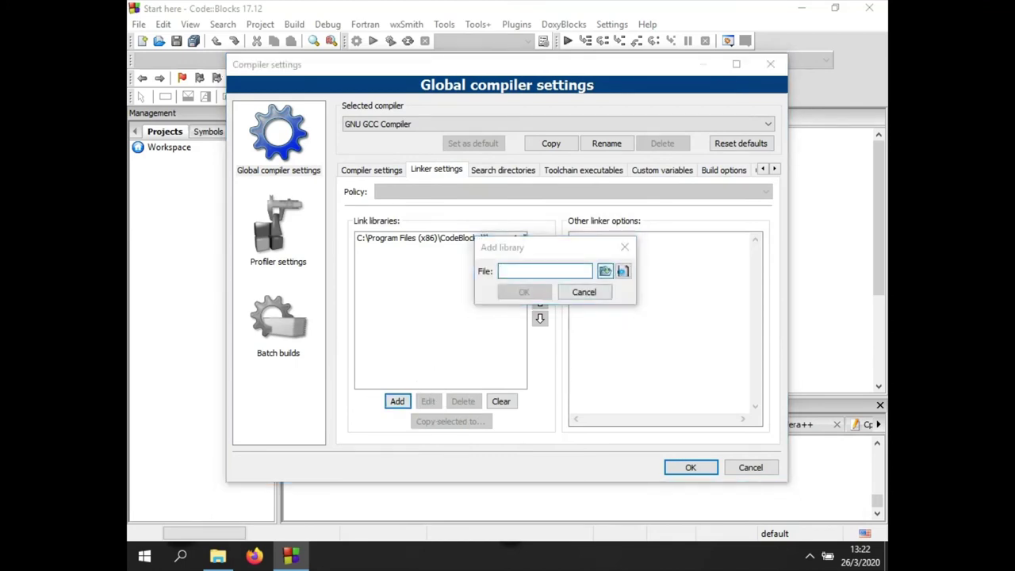
left_click(605, 270)
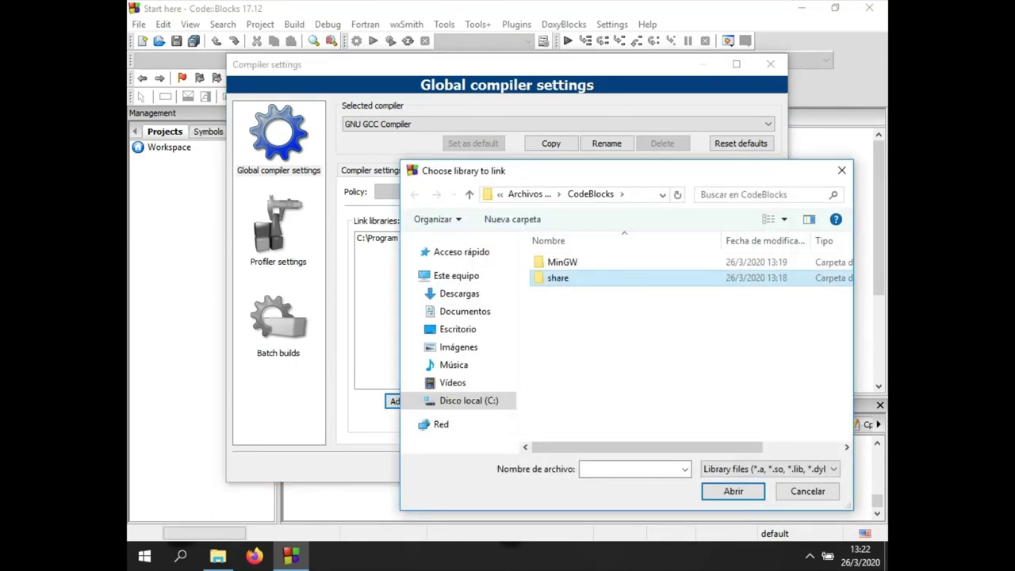
left_click(781, 469)
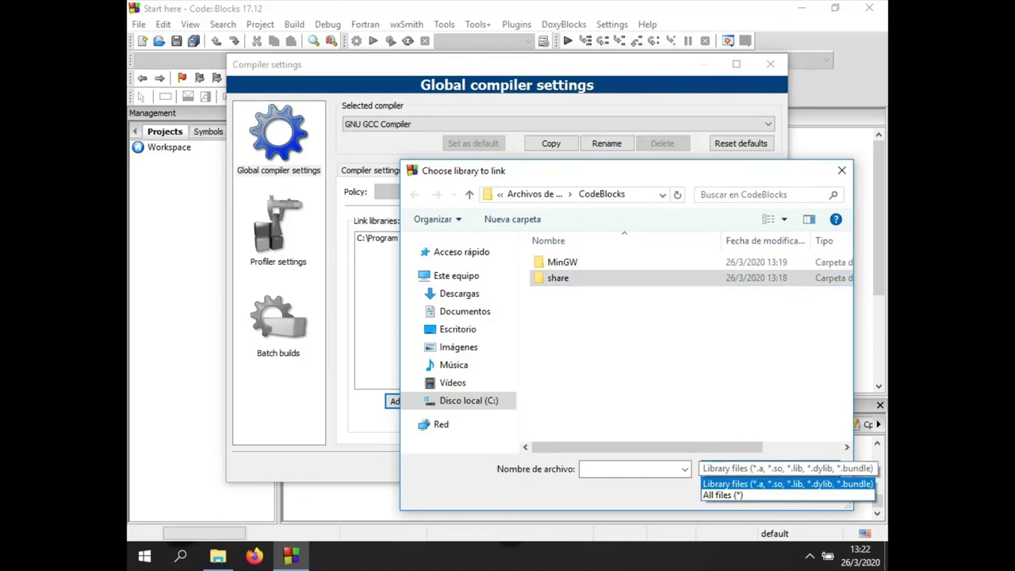
left_click(726, 493)
scroll(591, 380, "down", 3)
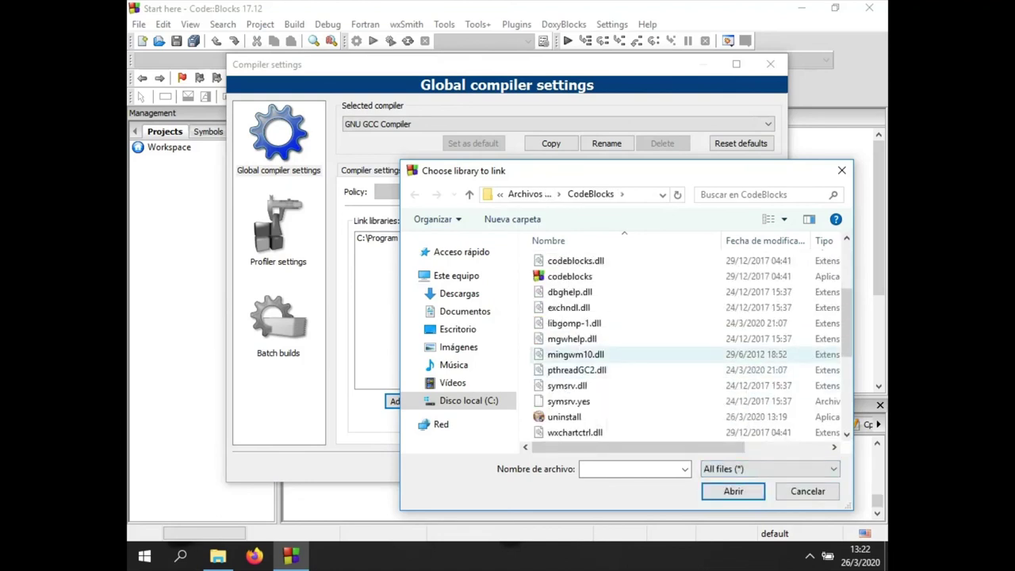
left_click(587, 370)
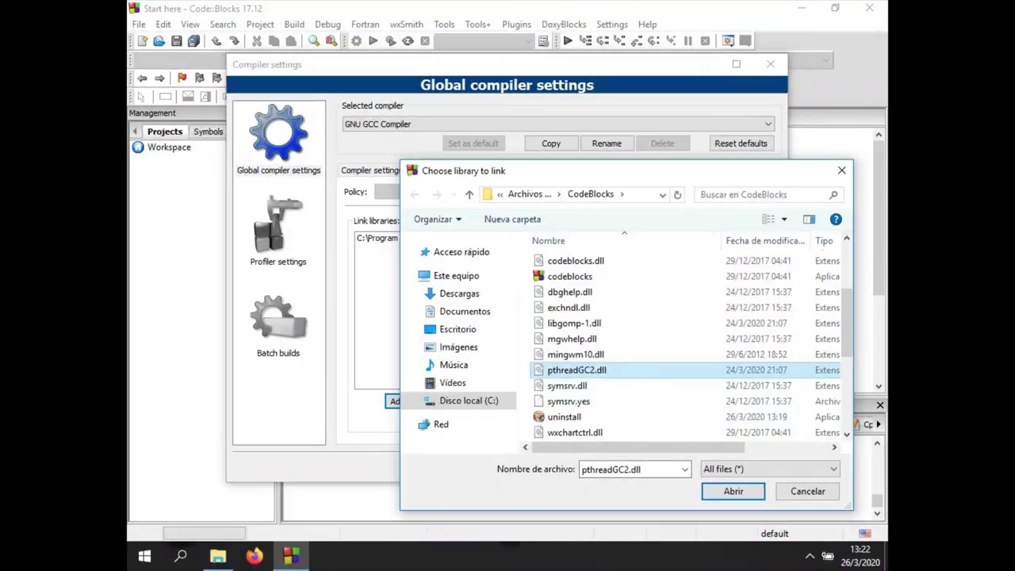
left_click(733, 491)
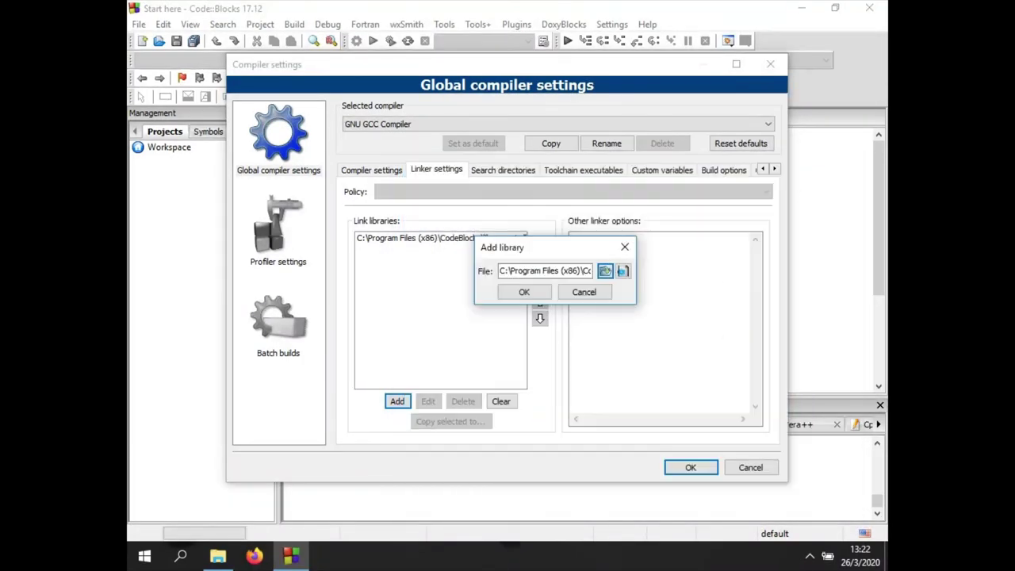
key("Return")
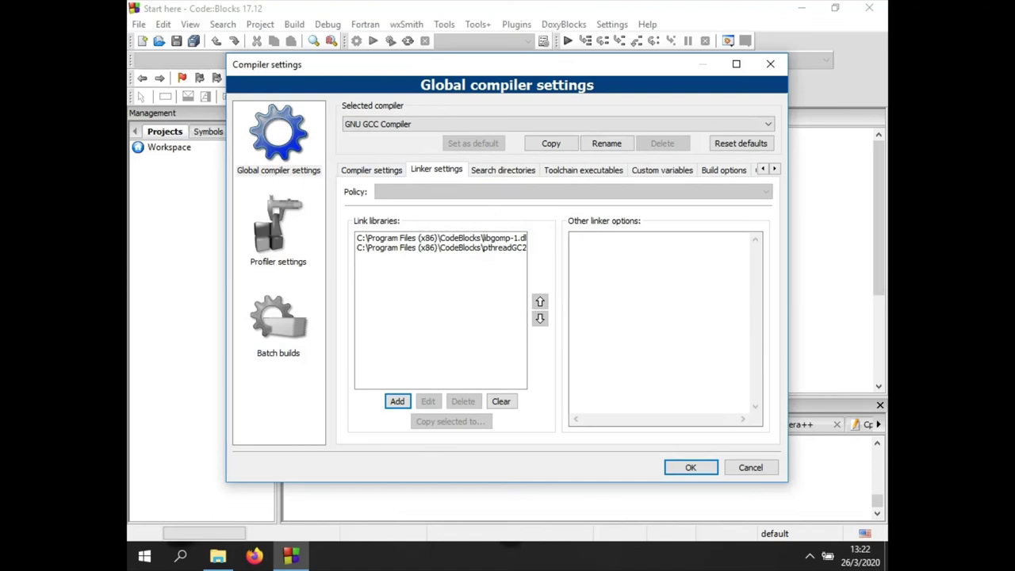
Accept the global compiler settings and close Code::Blocks, saving the changed default perspective
left_click(691, 467)
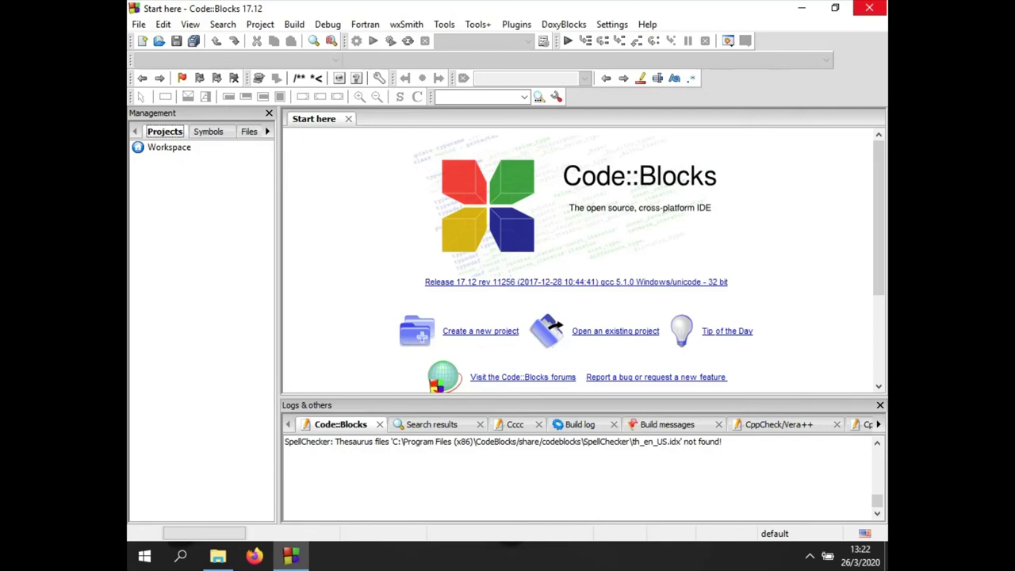
left_click(870, 8)
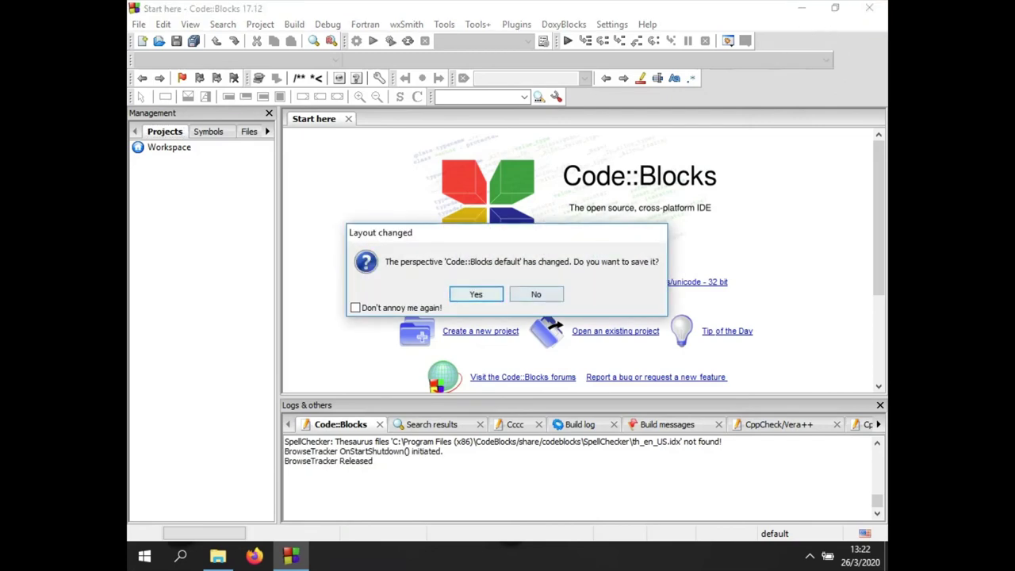
left_click(476, 293)
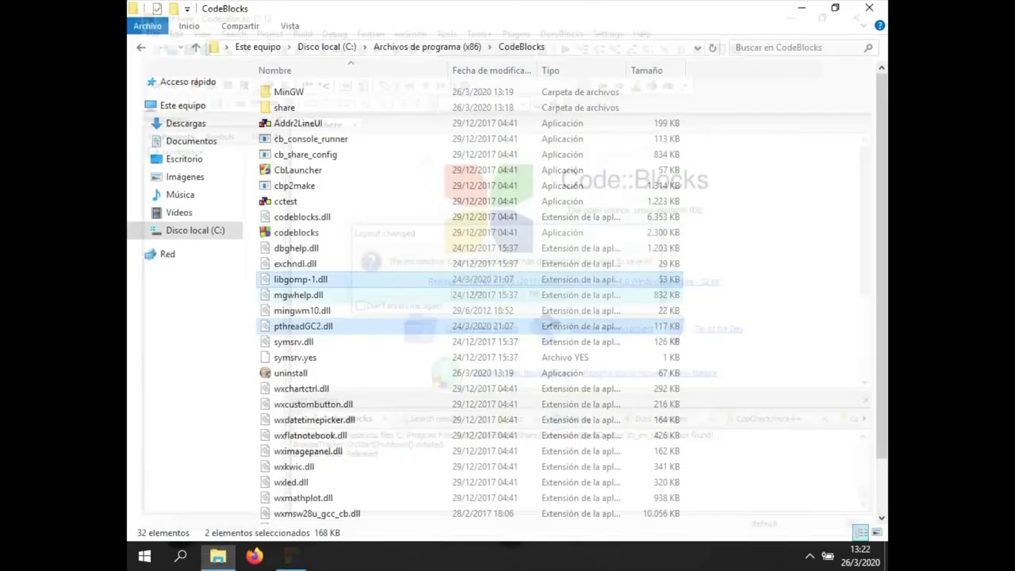